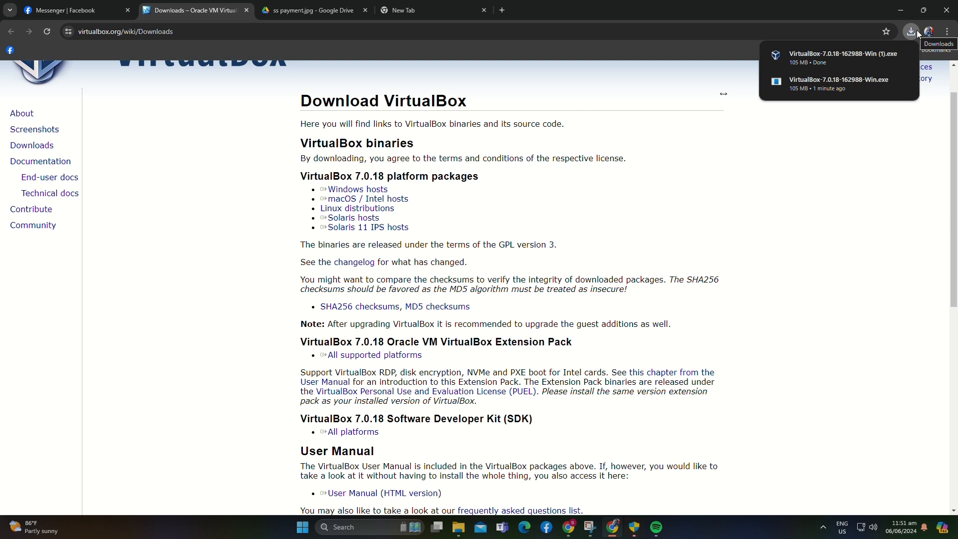
Install Oracle VM VirtualBox 7.0.18 from the downloaded installer with the default features and location, and launch it when setup finishes
click(821, 64)
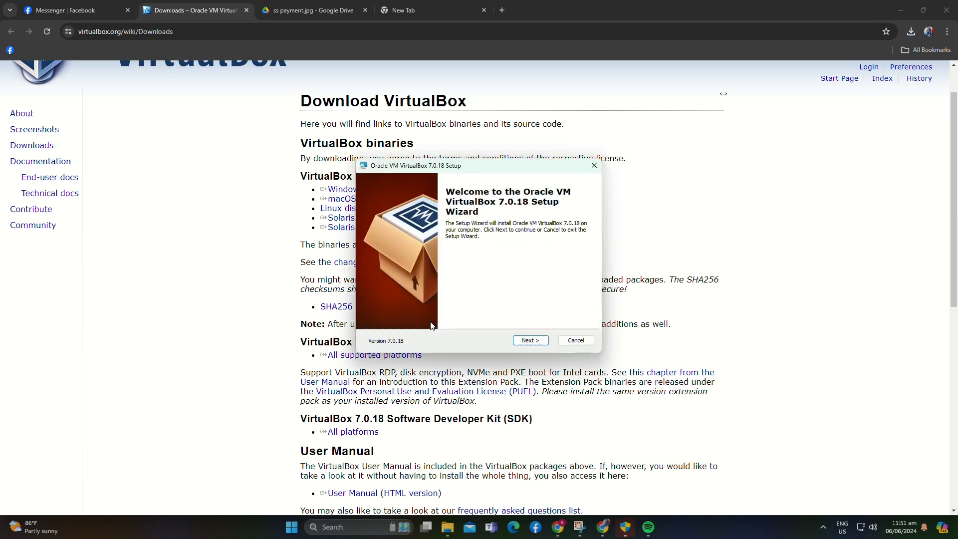
click(528, 340)
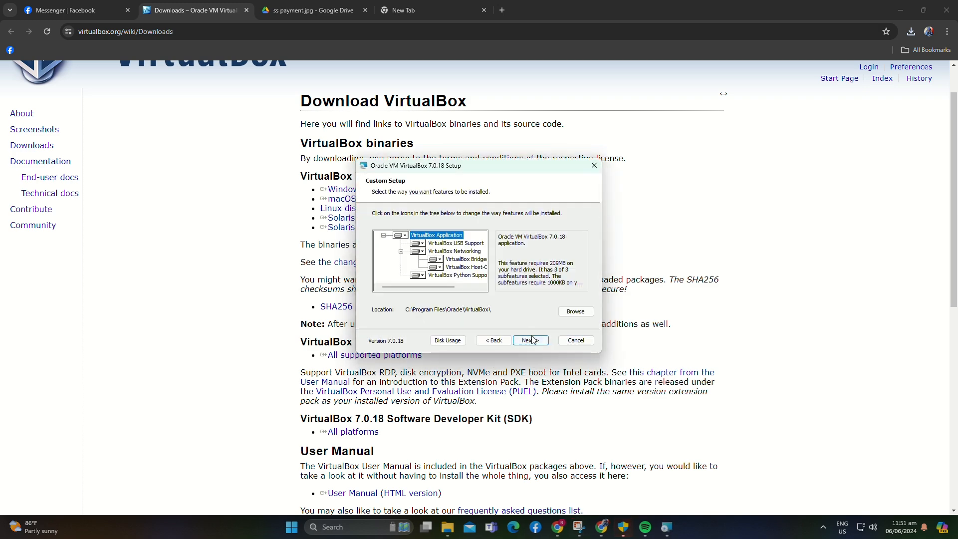
click(532, 340)
click(534, 341)
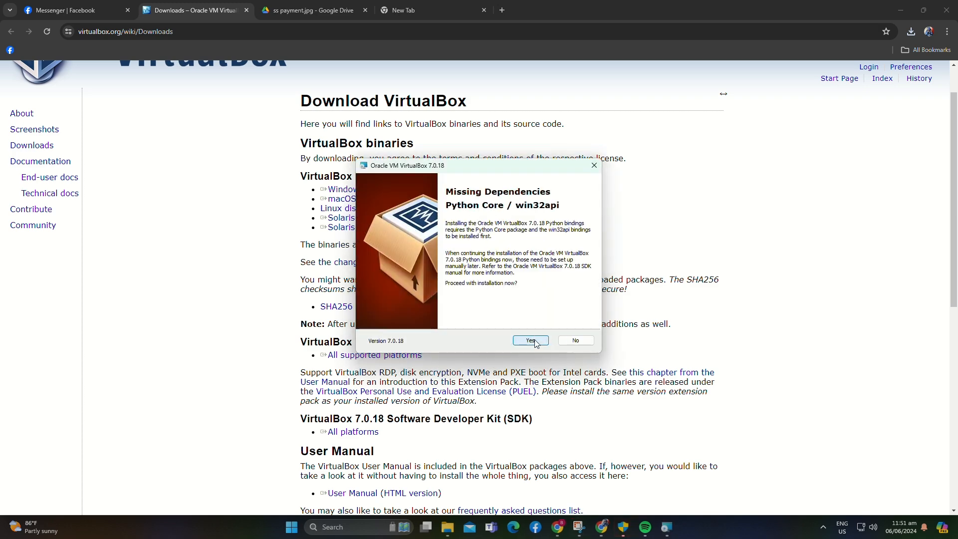
click(534, 342)
click(530, 340)
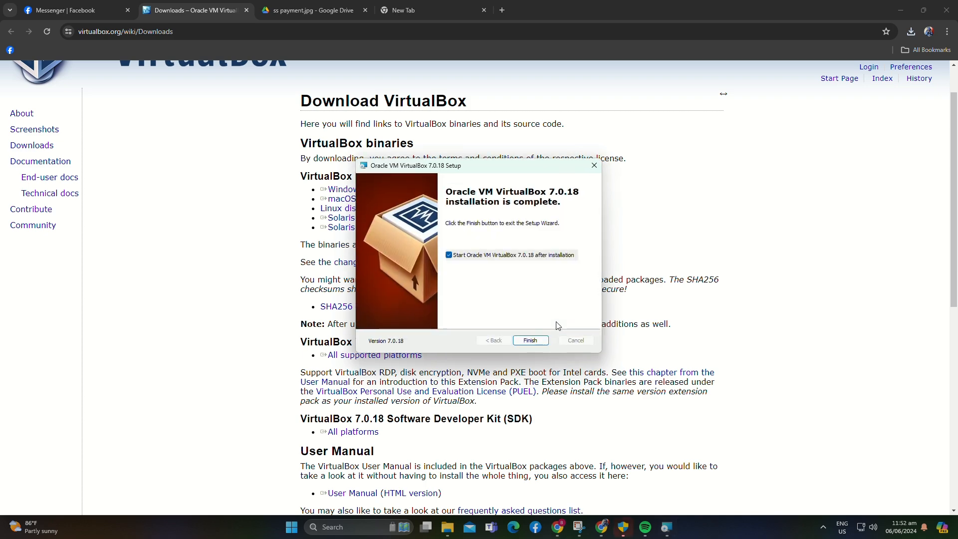
click(530, 340)
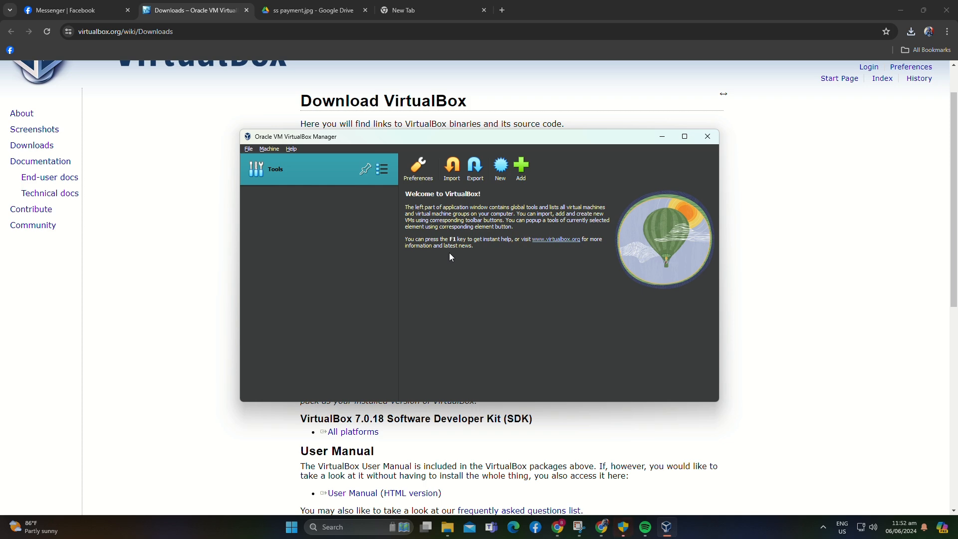
key(F1)
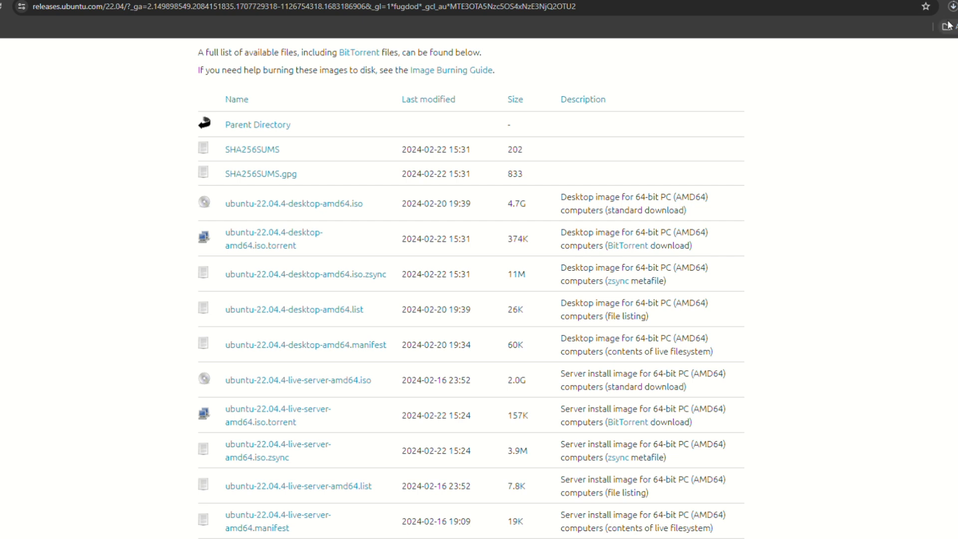
click(952, 6)
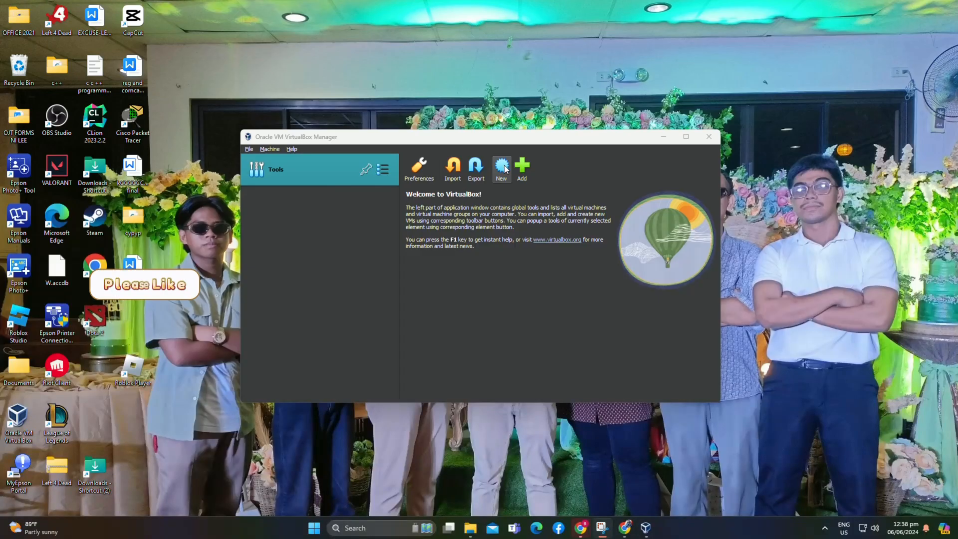
Start a new virtual machine named "ubuntu 20.04" with type Microsoft Windows and version Windows 10 (64-bit), leaving the ISO image unselected
click(501, 165)
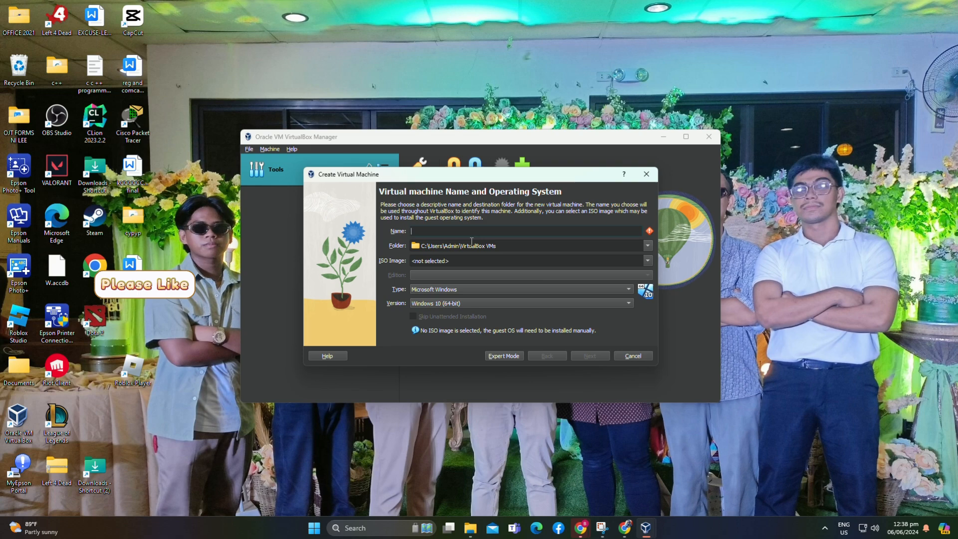
text(u)
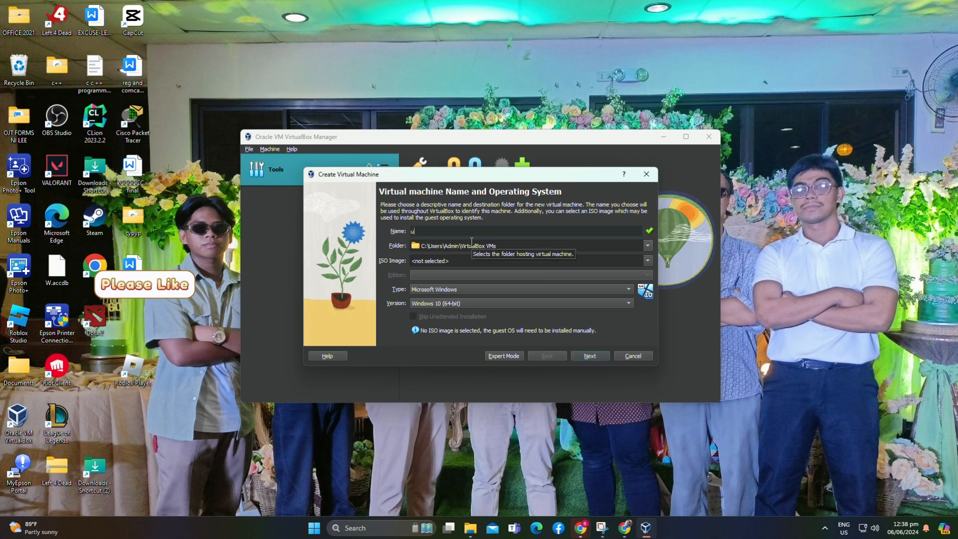
text(buntu 2)
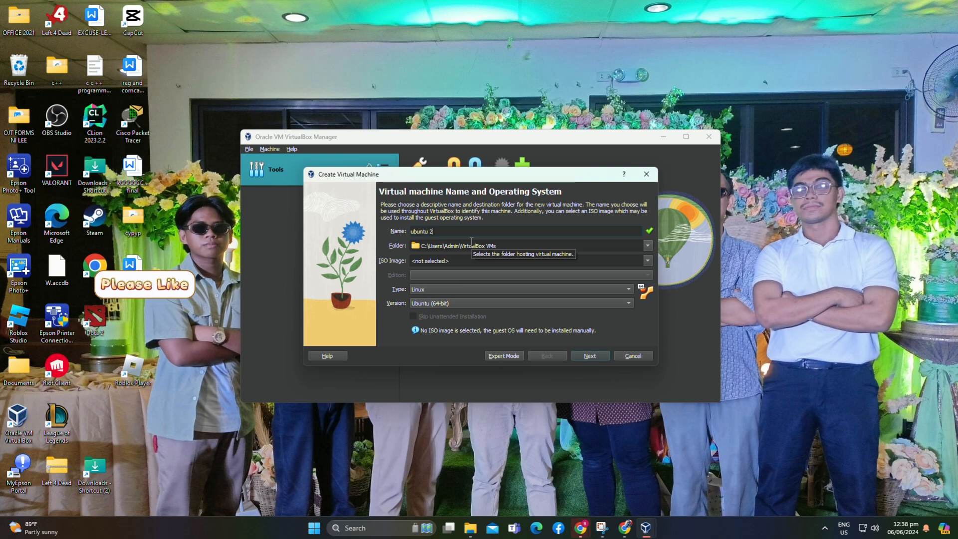
text(0.04)
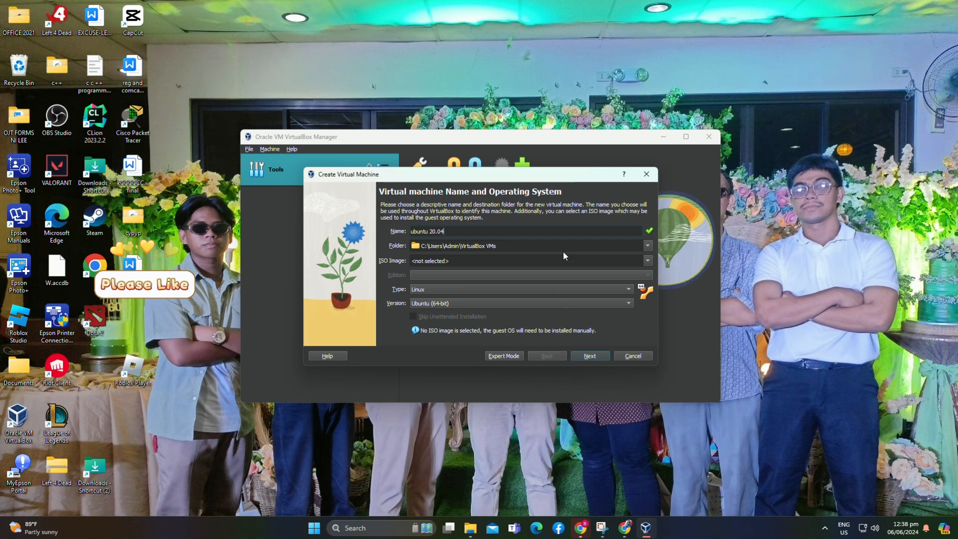
click(573, 289)
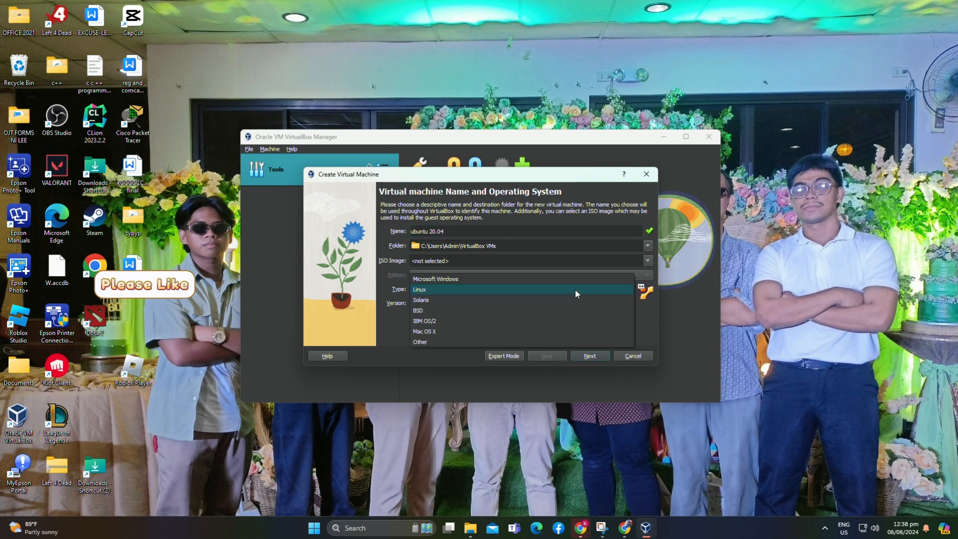
click(463, 277)
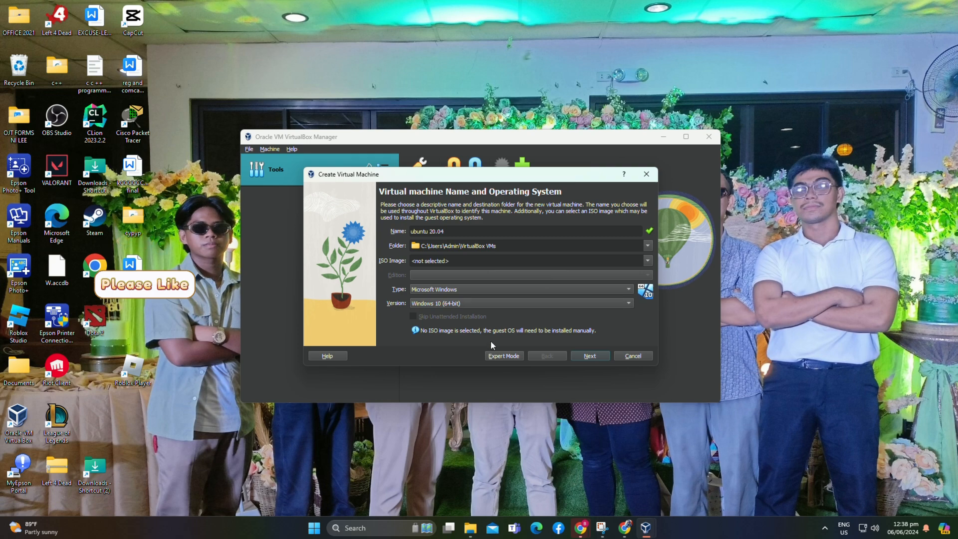
click(595, 356)
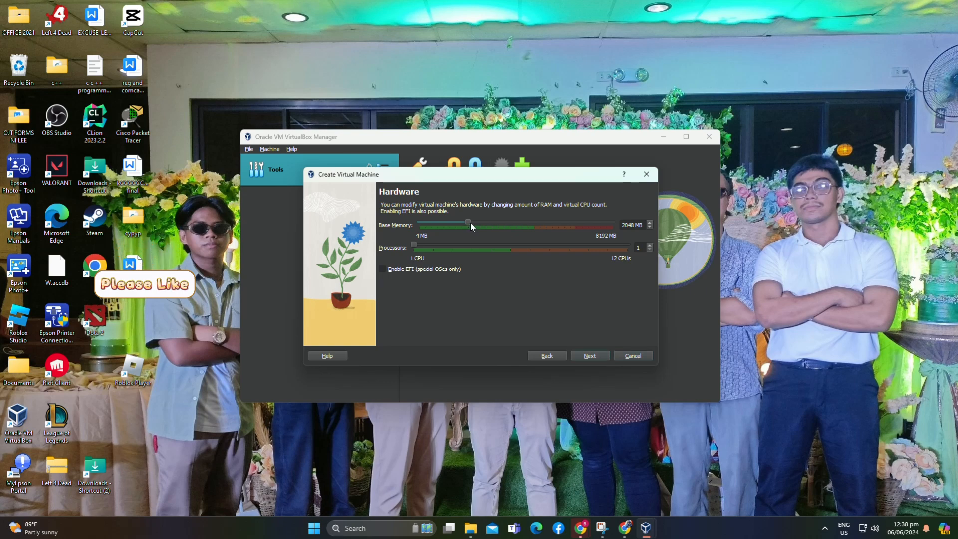
Give the new virtual machine about 3440 MB of base memory and a new virtual hard disk of about 9.99 GB, and finish creating it
drag(470, 222, 499, 221)
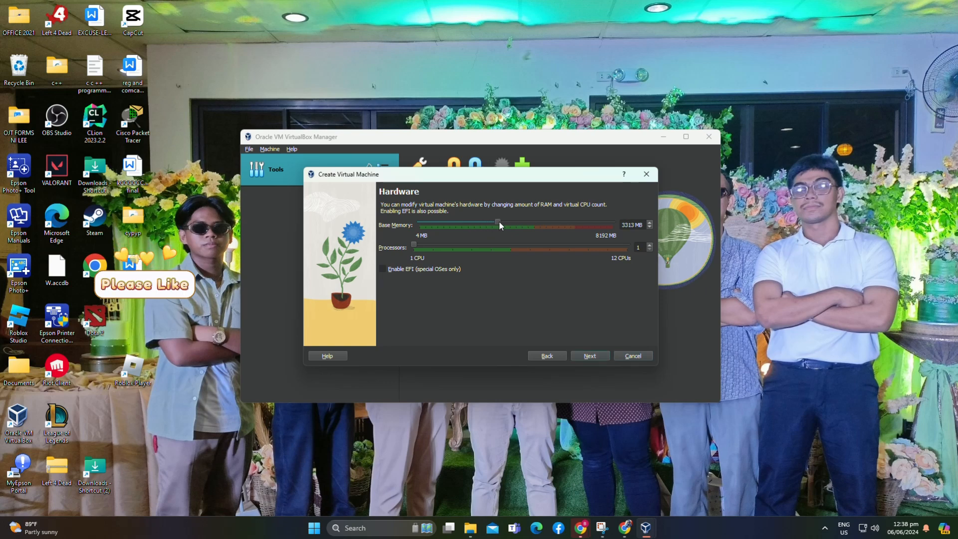
click(590, 356)
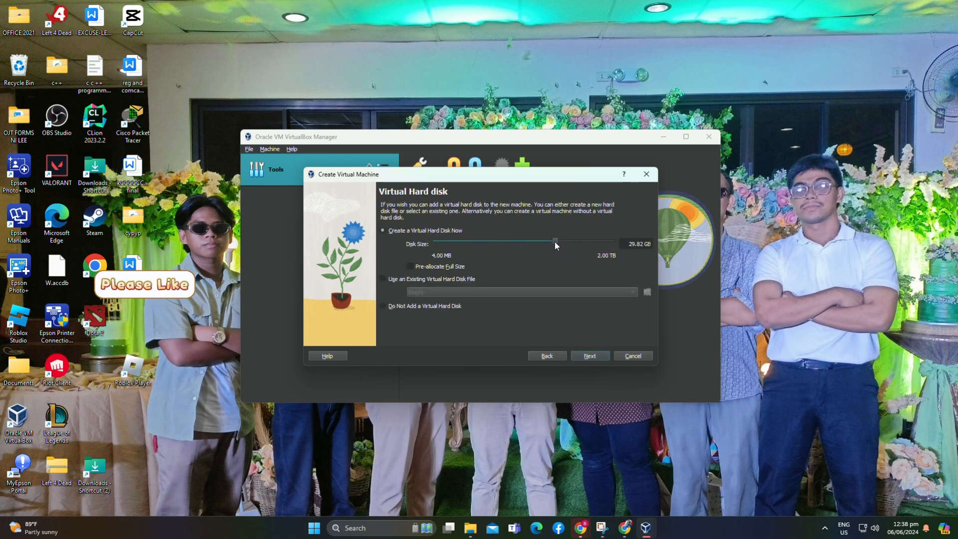
drag(554, 240, 541, 250)
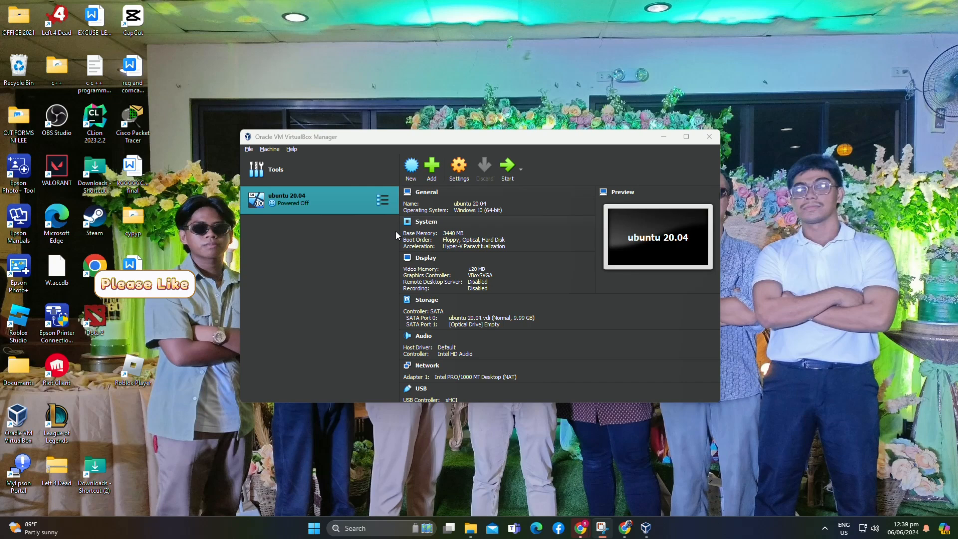
click(383, 199)
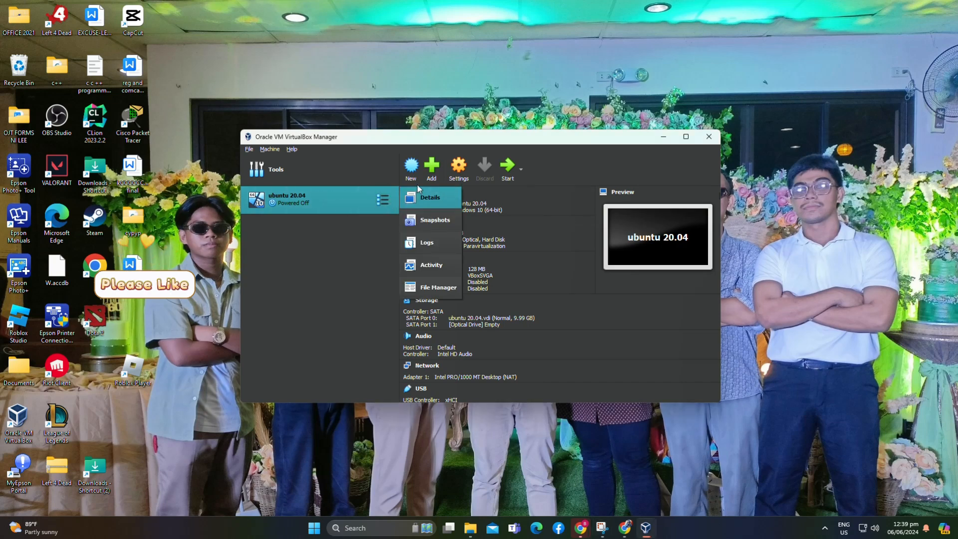
click(432, 12)
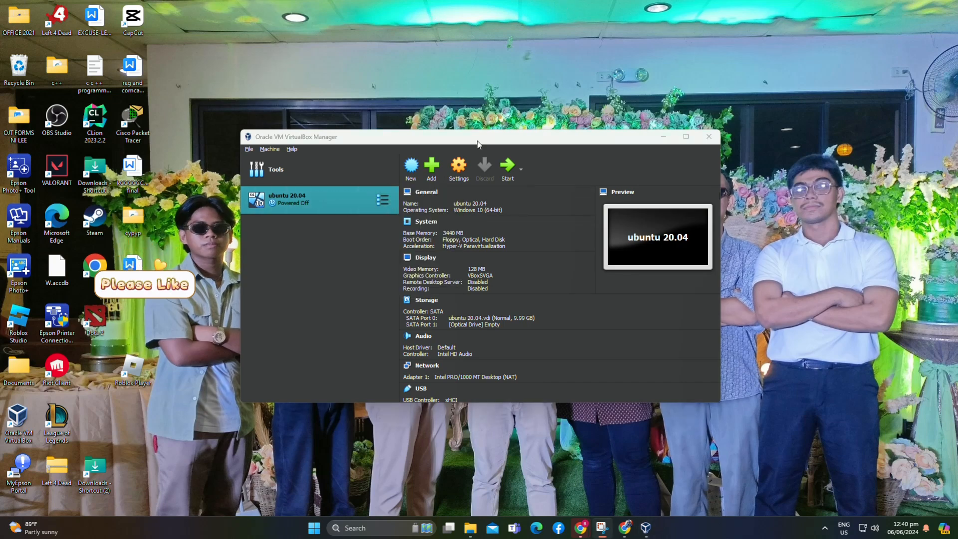
Open the disk file chooser for the empty optical drive in the storage settings of the ubuntu 20.04 machine
click(468, 167)
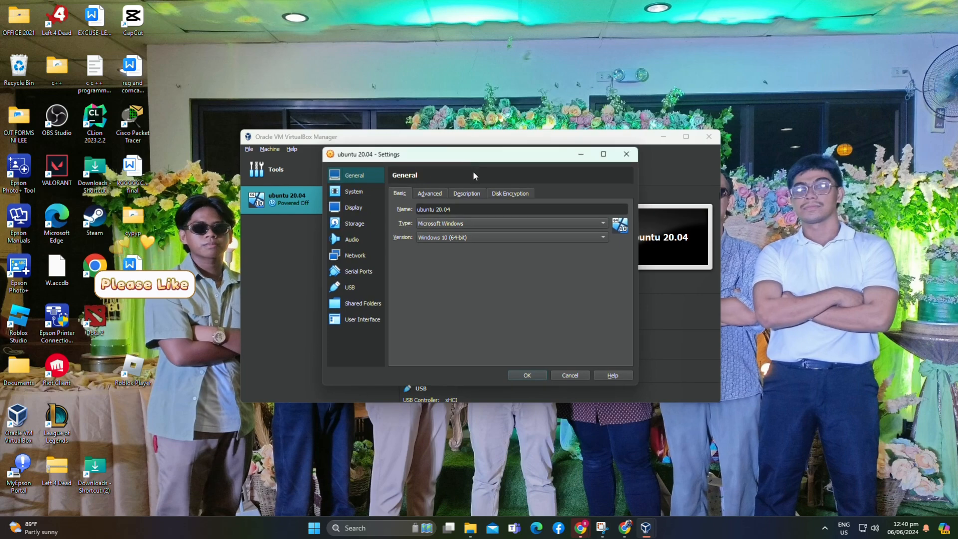
click(366, 223)
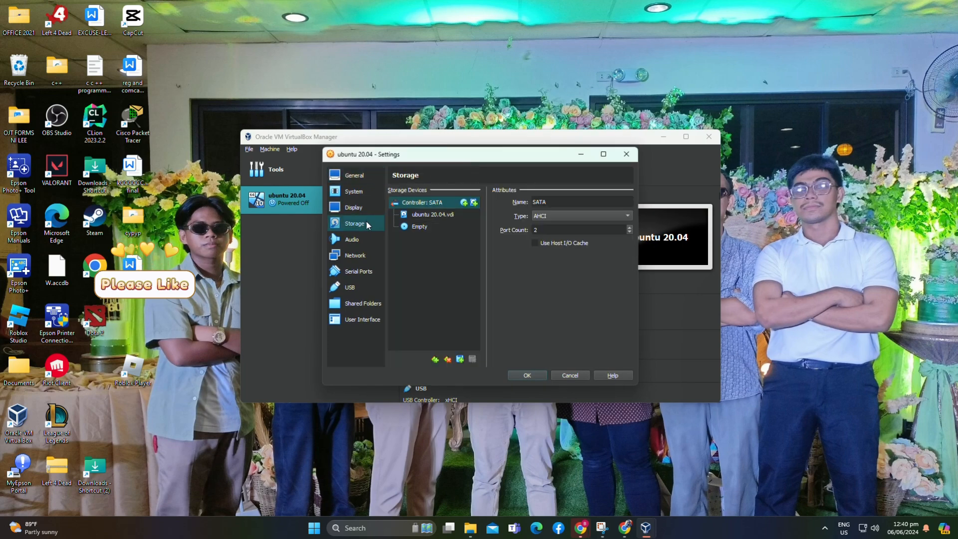
click(433, 225)
click(627, 202)
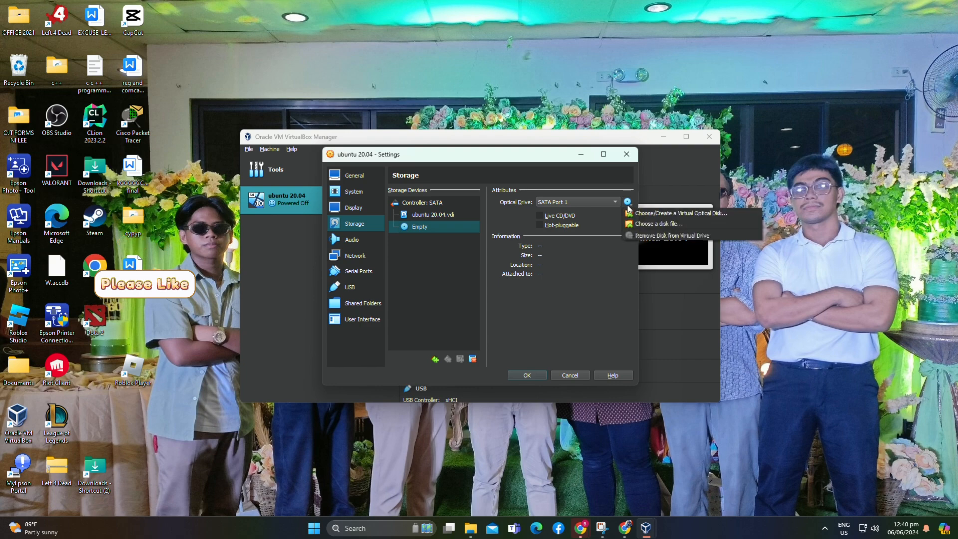
click(655, 223)
scroll(355, 344, down, 5)
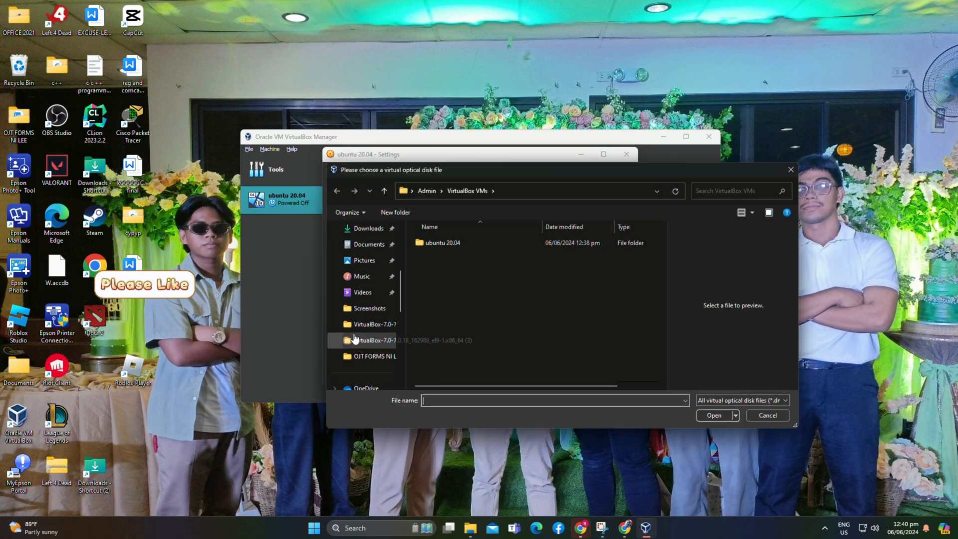
click(374, 292)
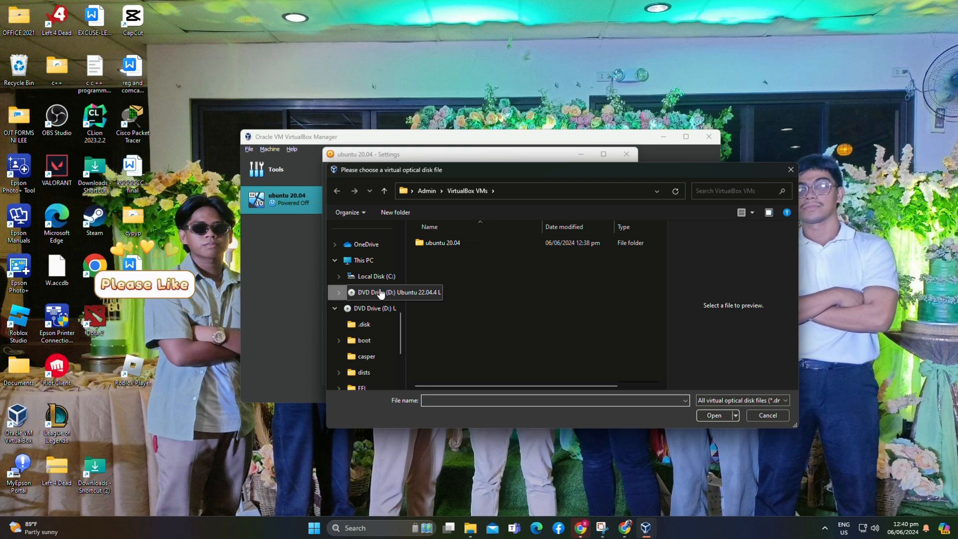
click(729, 418)
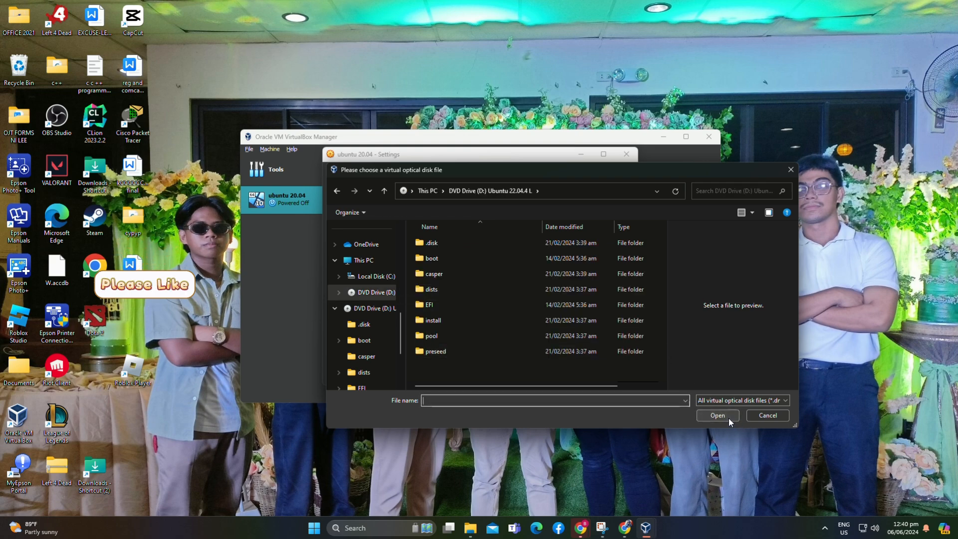
double_click(345, 307)
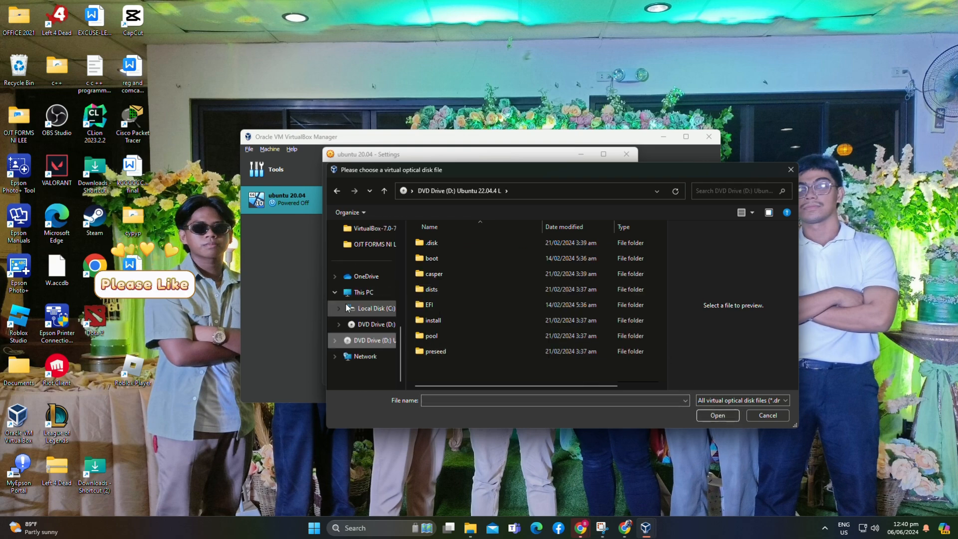
click(370, 325)
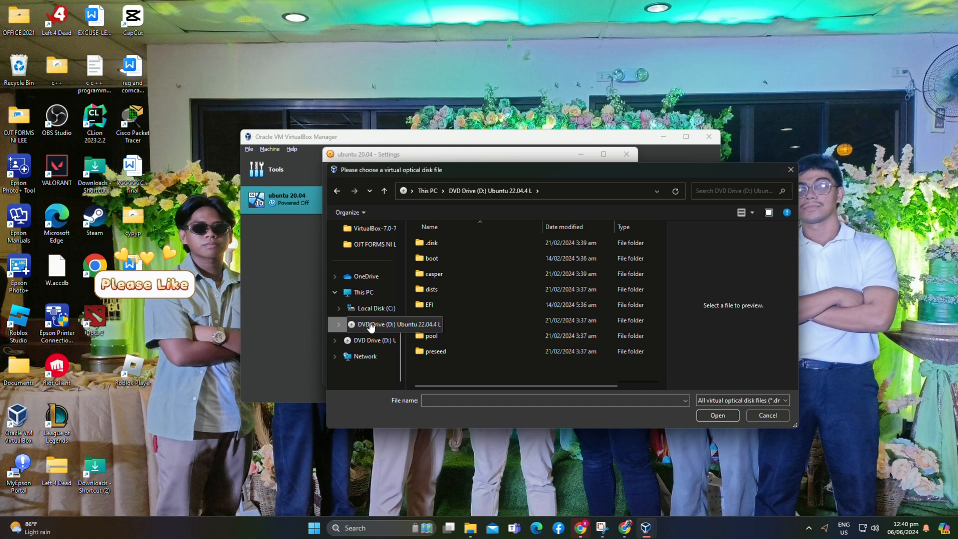
scroll(374, 299, up, 3)
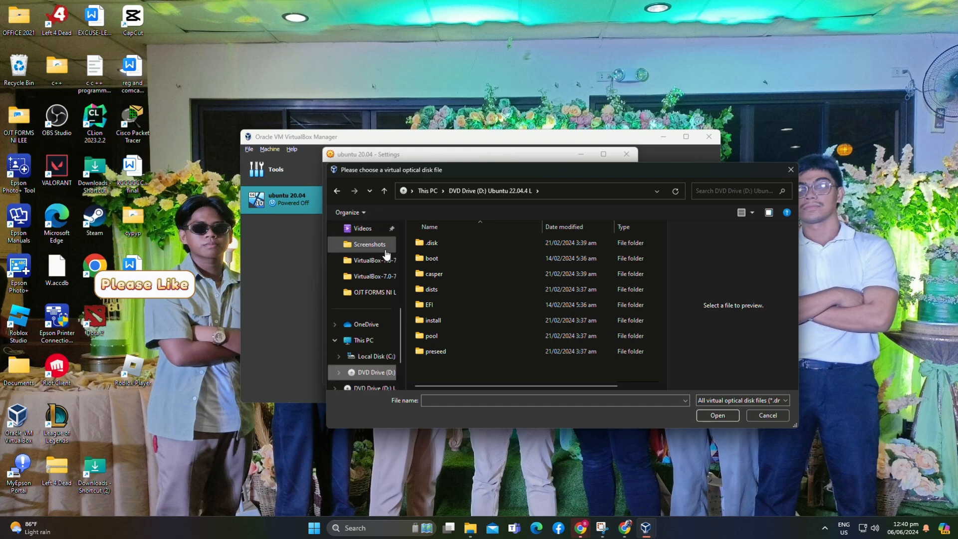
Attach the ubuntu-22.04.4-desktop-amd64 image from Downloads to the machine's optical drive and start the virtual machine
click(368, 260)
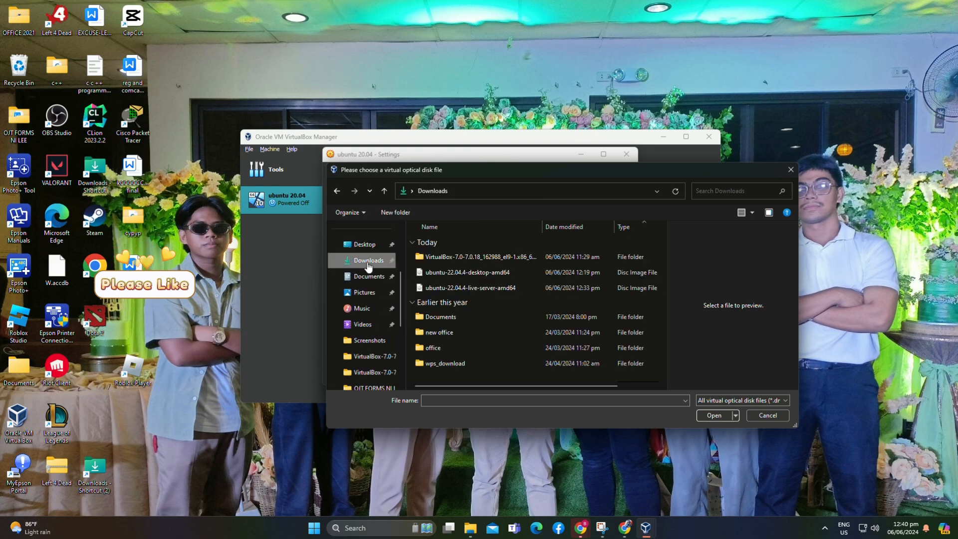
click(466, 272)
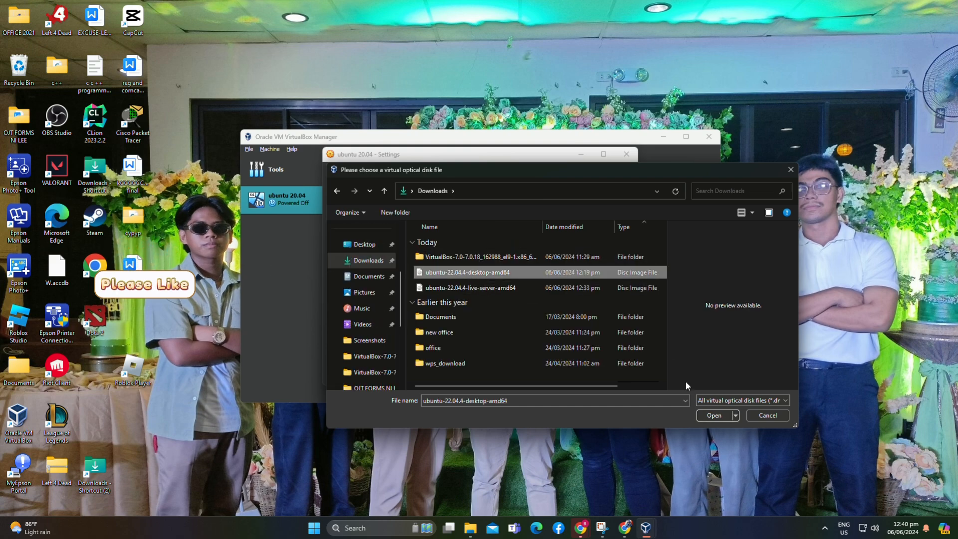
click(714, 415)
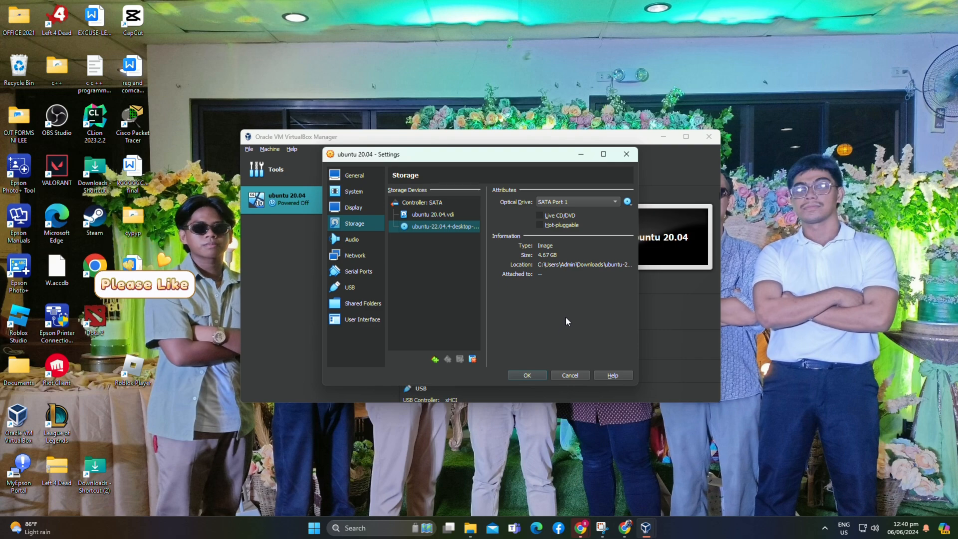
click(538, 374)
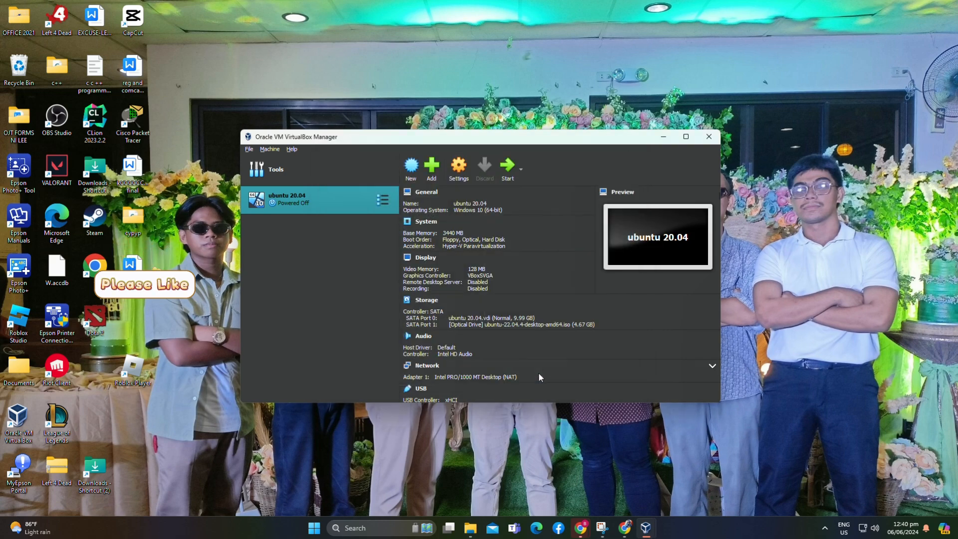
click(509, 169)
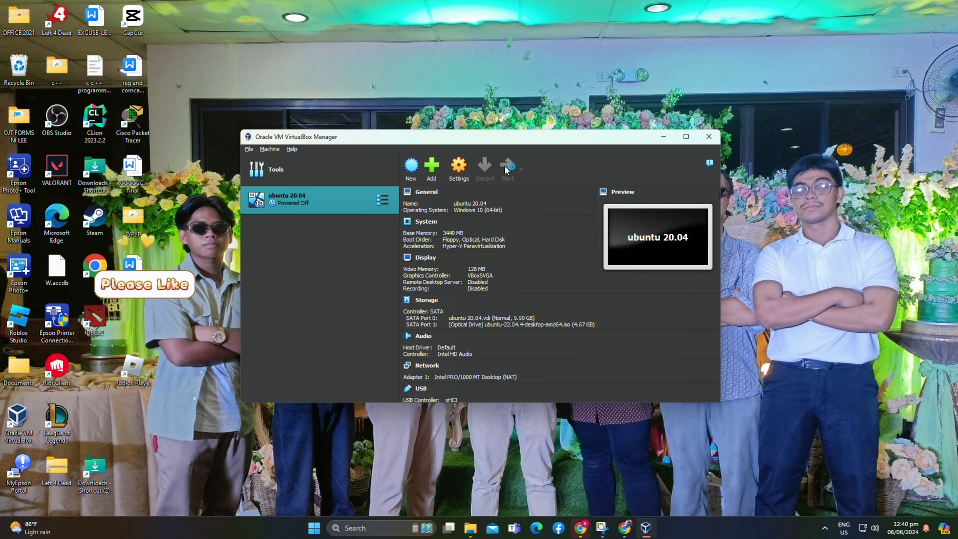